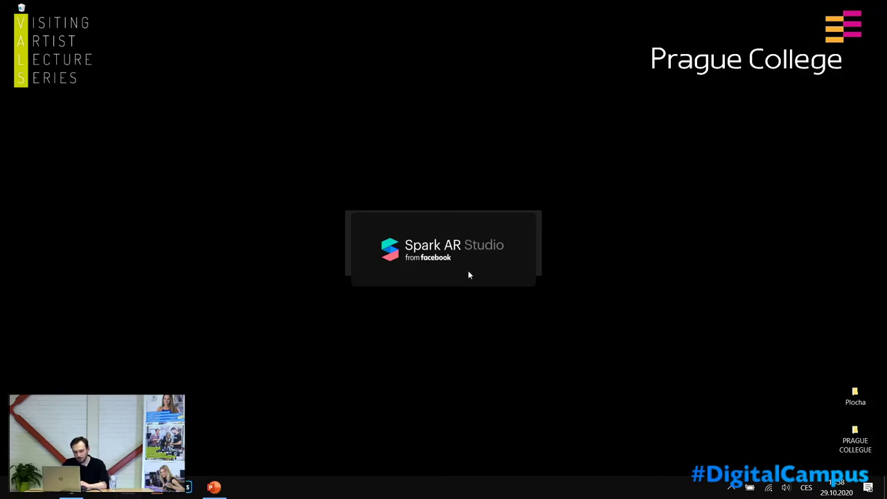
Launch Spark AR Studio, dismiss the already-running errors, and bring its start window into full view
key(super)
text(spark)
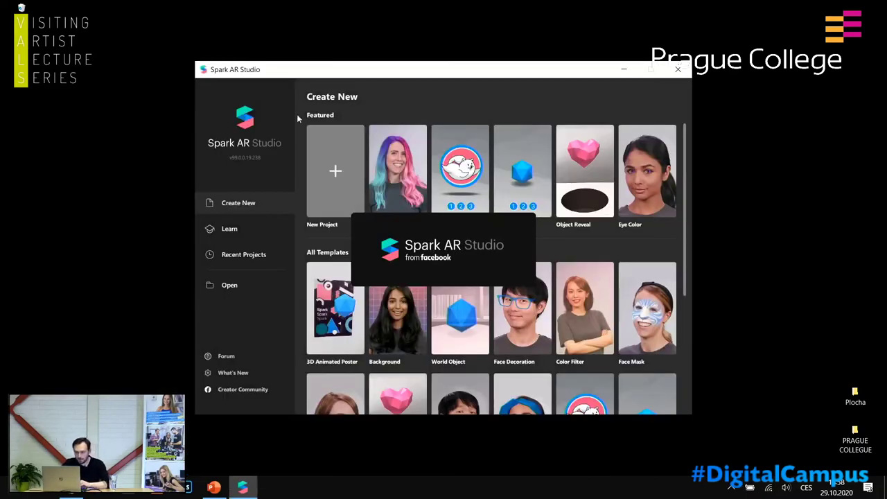
drag(306, 73, 187, 55)
drag(492, 47, 262, 111)
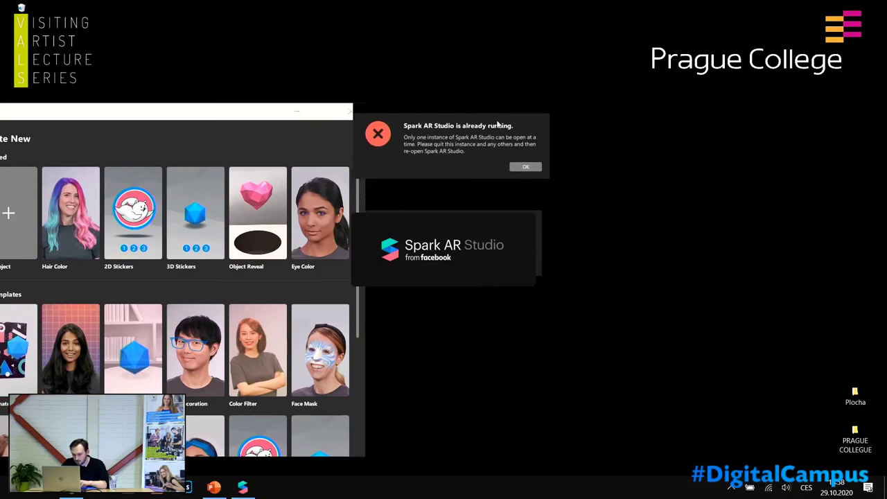
click(524, 166)
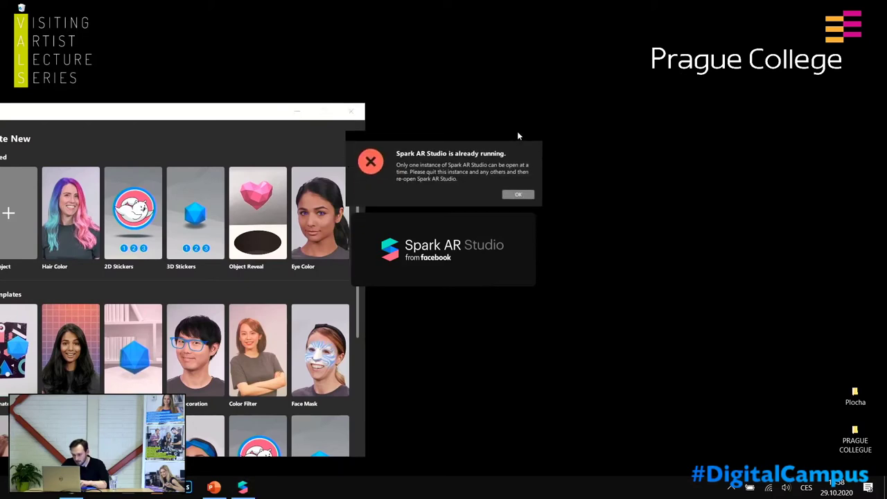
click(518, 193)
drag(247, 116, 553, 65)
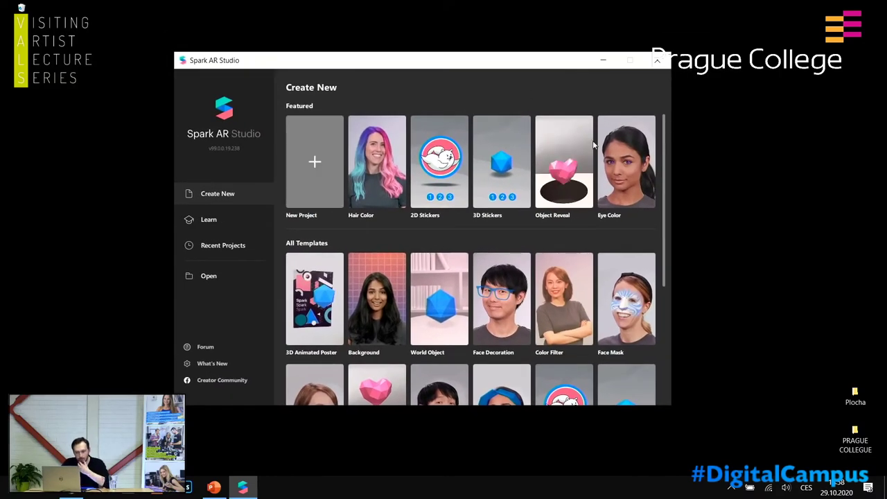
Create a new project from the Head Decoration template
scroll(420, 286, down, 5)
scroll(421, 290, up, 5)
scroll(420, 290, down, 3)
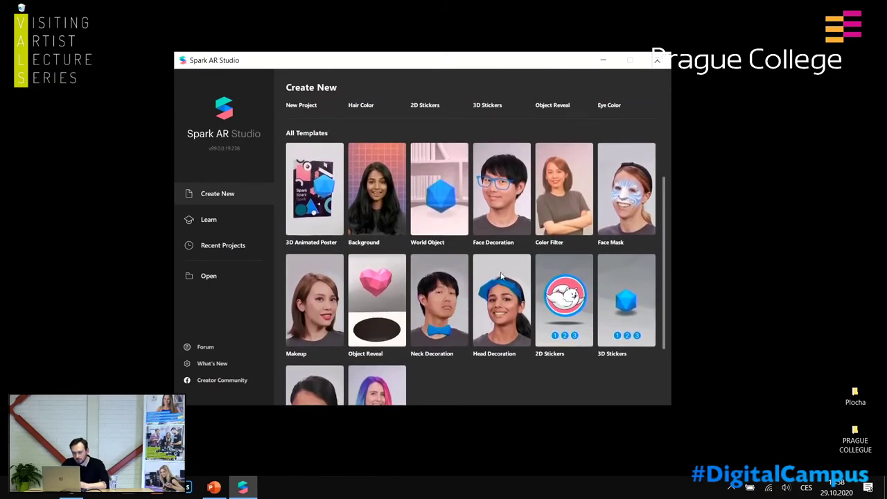
click(505, 307)
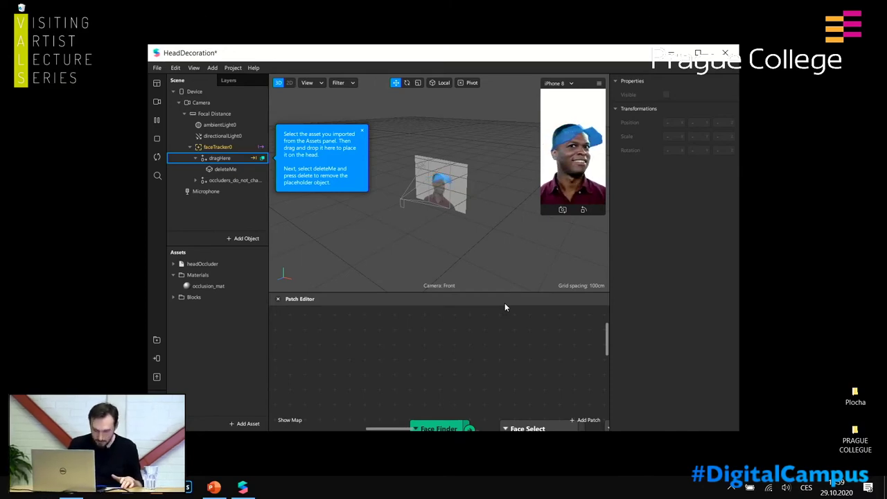
Switch to Google Drive in the browser and open prgcoll.obj from My Drive for downloading
click(77, 496)
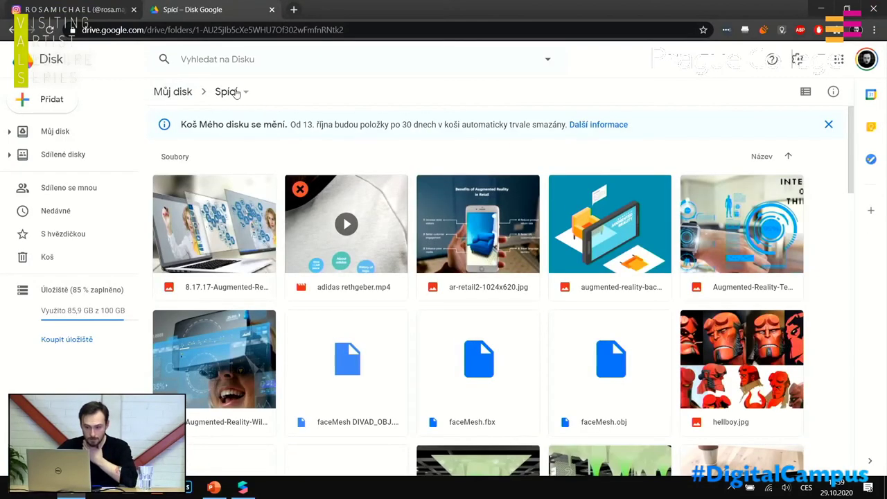
scroll(341, 293, down, 4)
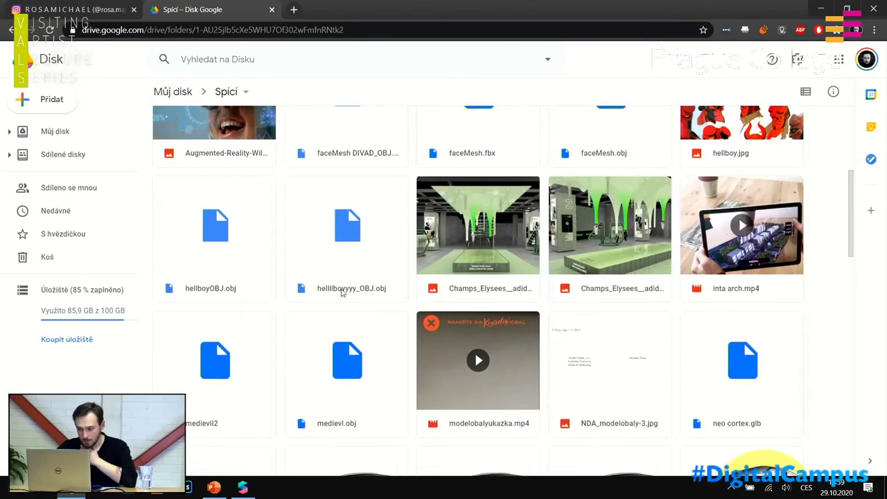
scroll(341, 292, up, 5)
click(50, 134)
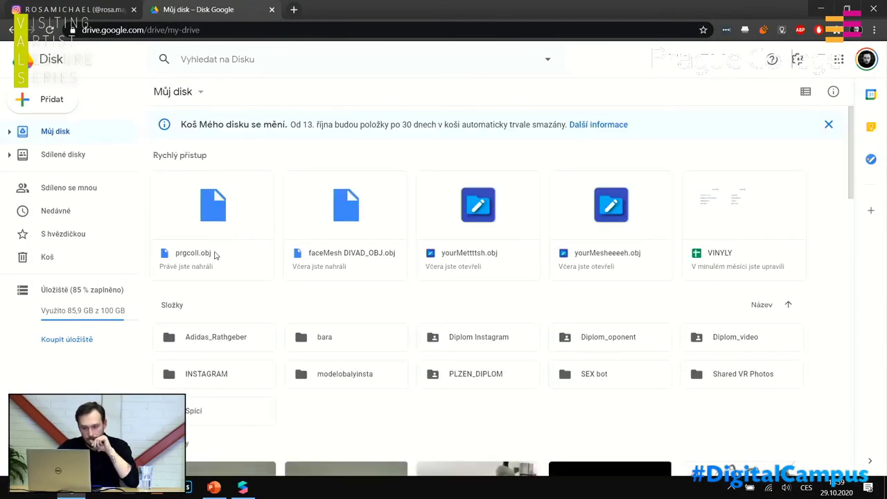
double_click(235, 196)
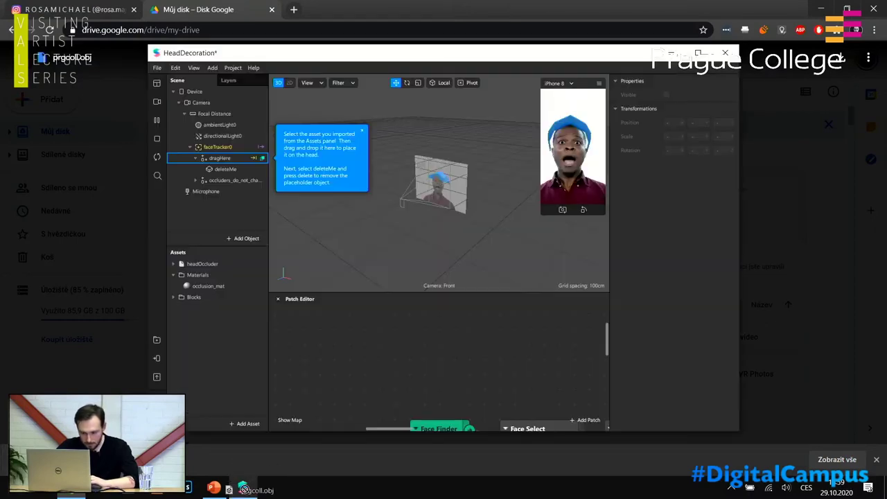
Try to import the downloaded prgcoll.obj from the browser into the Spark AR project's assets, and minimize the browser
click(242, 486)
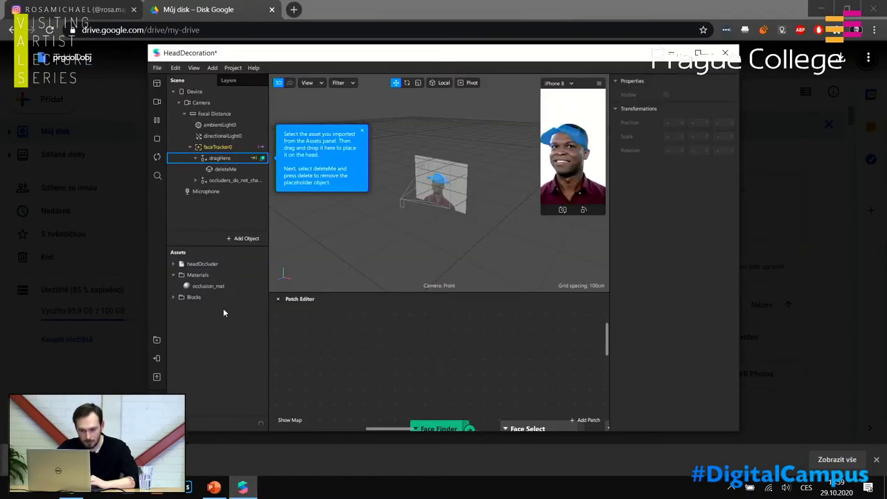
drag(229, 385, 208, 313)
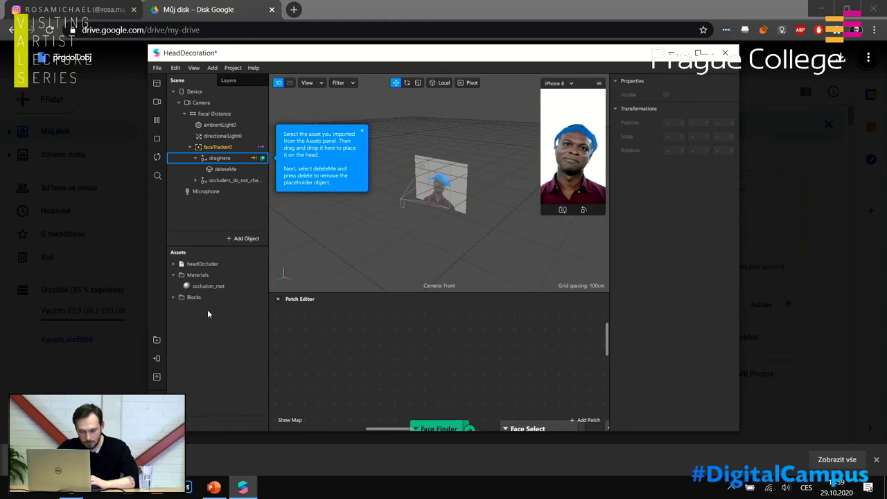
click(822, 9)
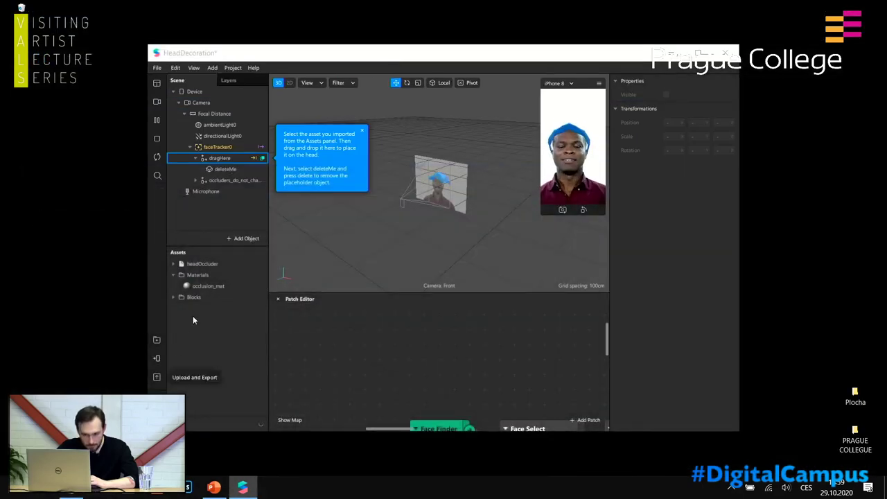
Import prgcoll from the Downloads folder in File Explorer into the project's assets
key(super+e)
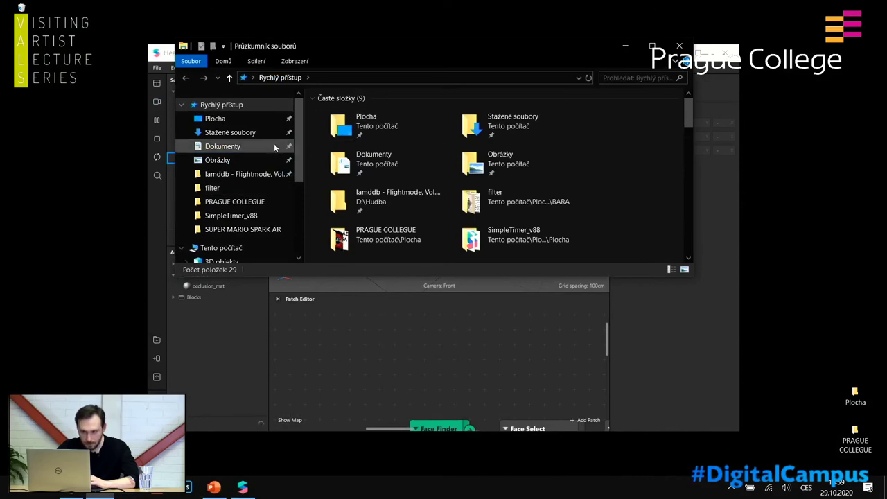
click(259, 132)
drag(385, 52, 608, 71)
drag(559, 131, 198, 308)
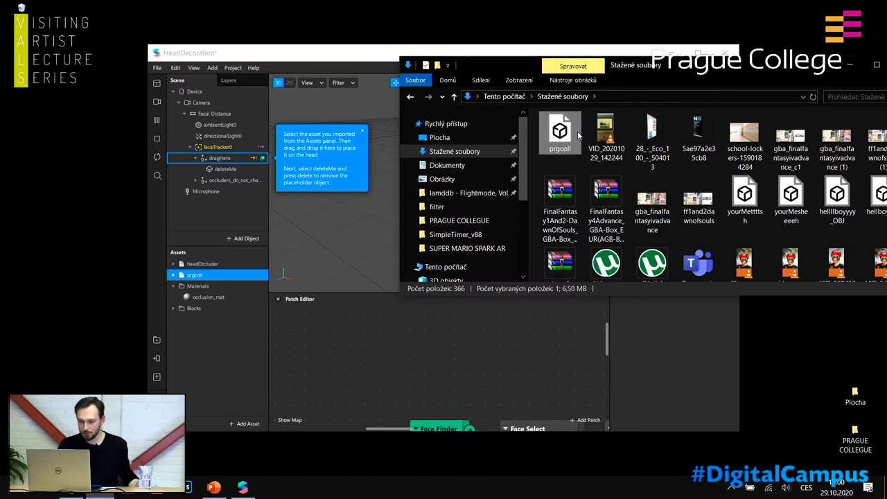
Place the prgcoll asset under the dragHere object in the scene and dismiss the import error
click(185, 275)
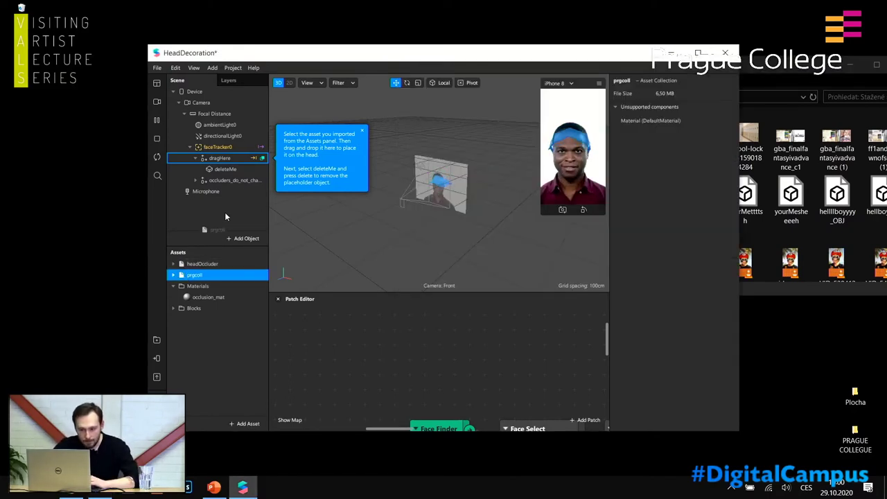
drag(227, 138, 216, 158)
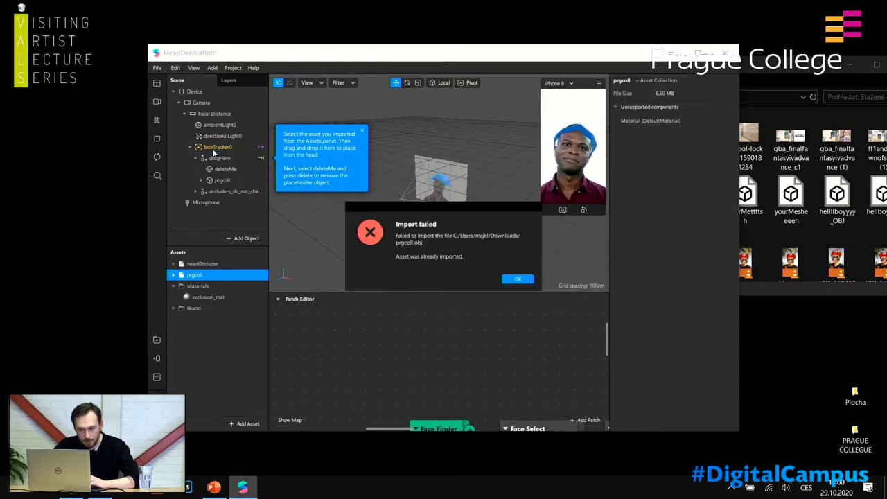
click(515, 278)
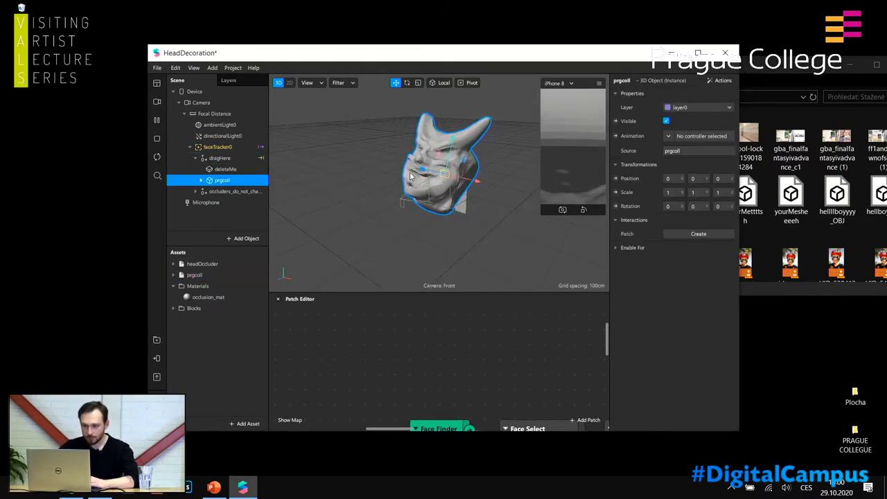
Scale the prgcoll head model down uniformly to about 0.41 and restart the preview simulation
key(r)
drag(442, 174, 373, 188)
key(w)
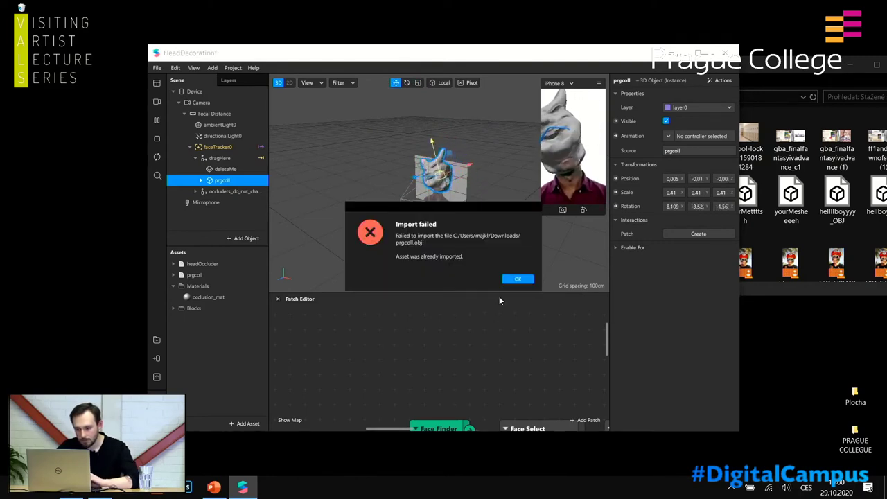
click(518, 283)
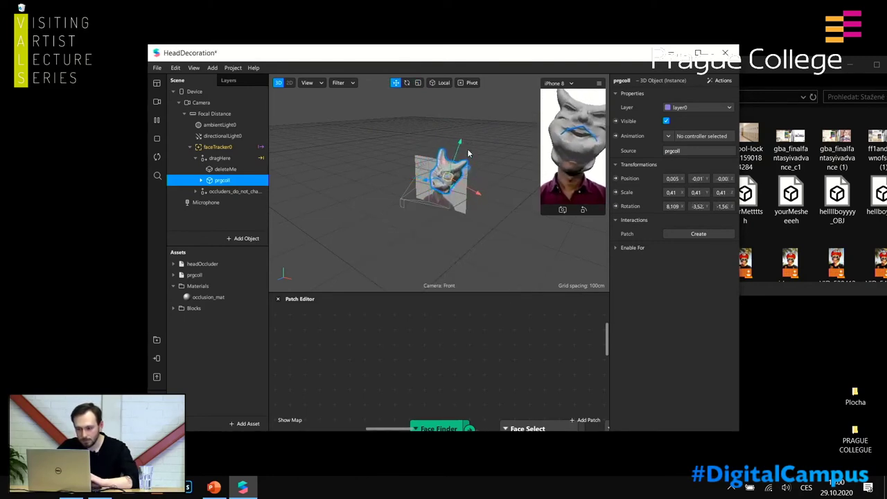
click(156, 138)
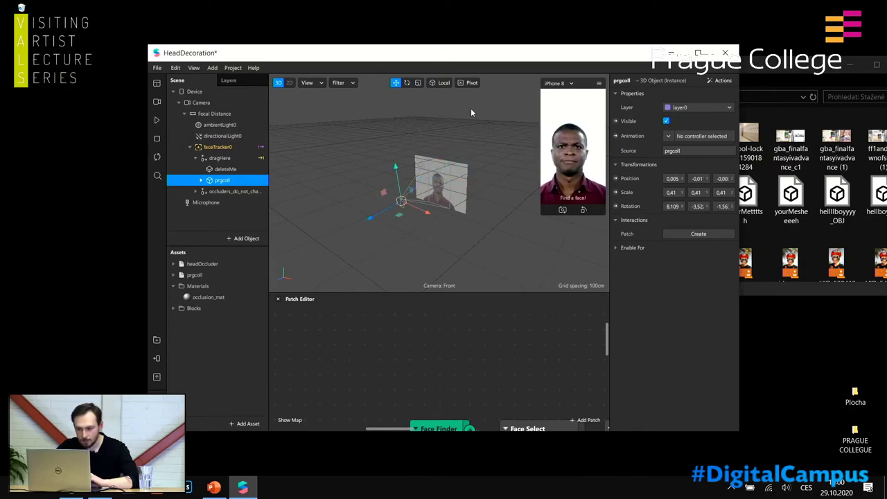
click(157, 123)
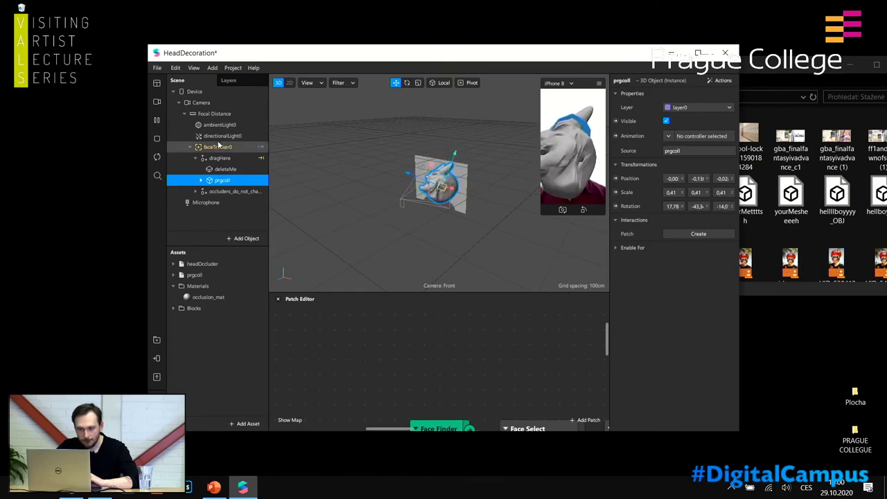
Delete the deleteMe placeholder from the scene and select the prgcoll model
click(220, 169)
key(Delete)
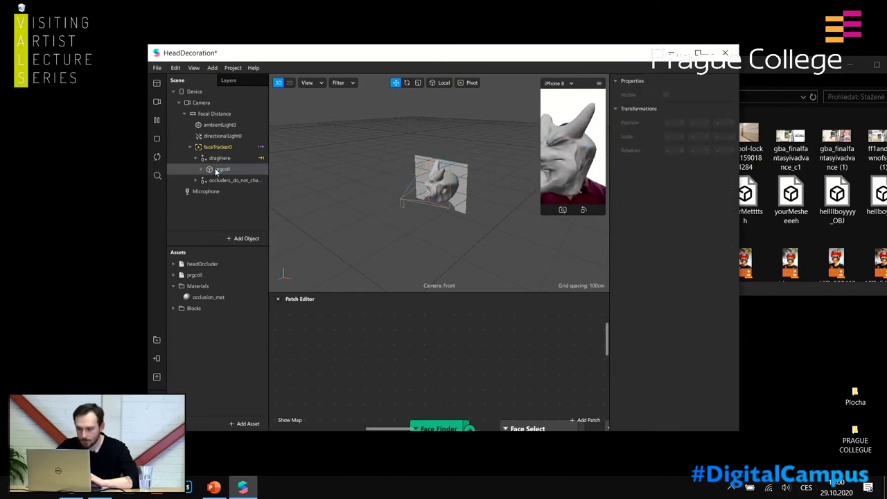
click(215, 170)
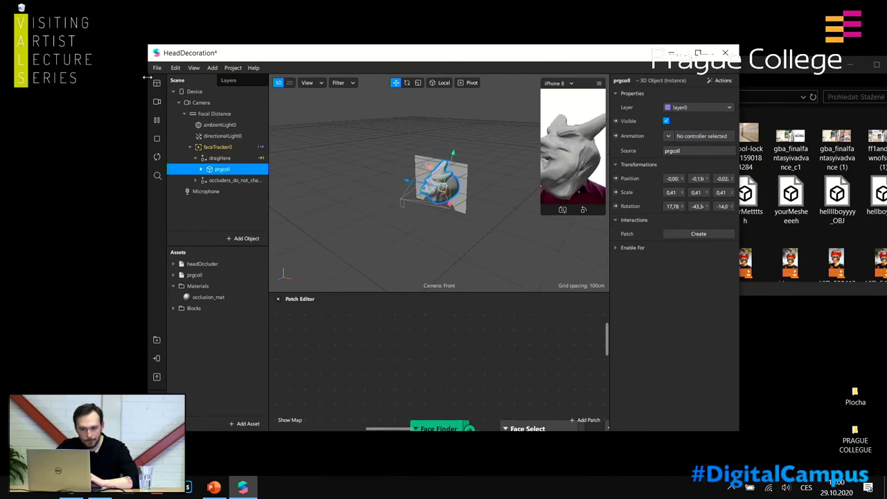
Set the preview camera to Integrated Webcam and restart the simulation
click(158, 102)
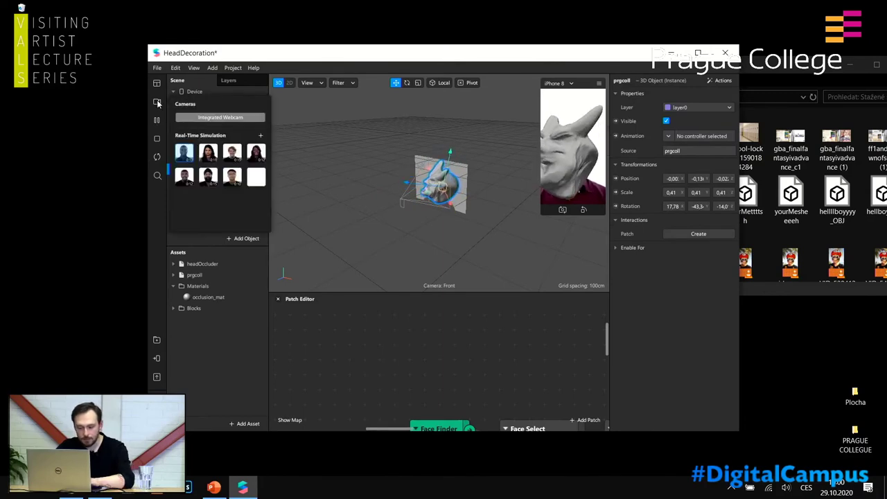
click(234, 118)
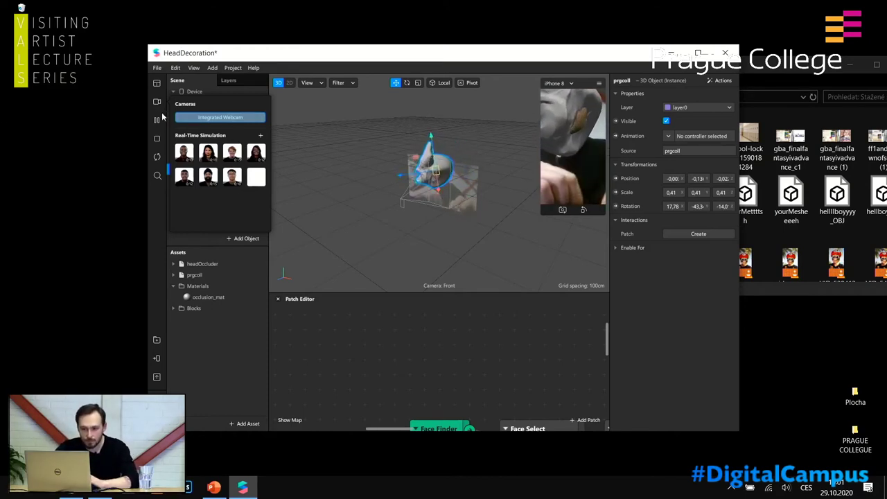
click(157, 139)
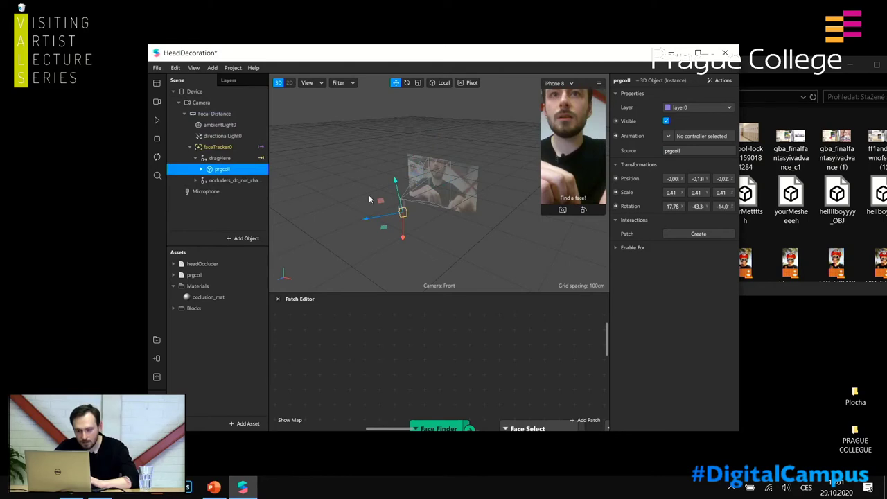
click(156, 120)
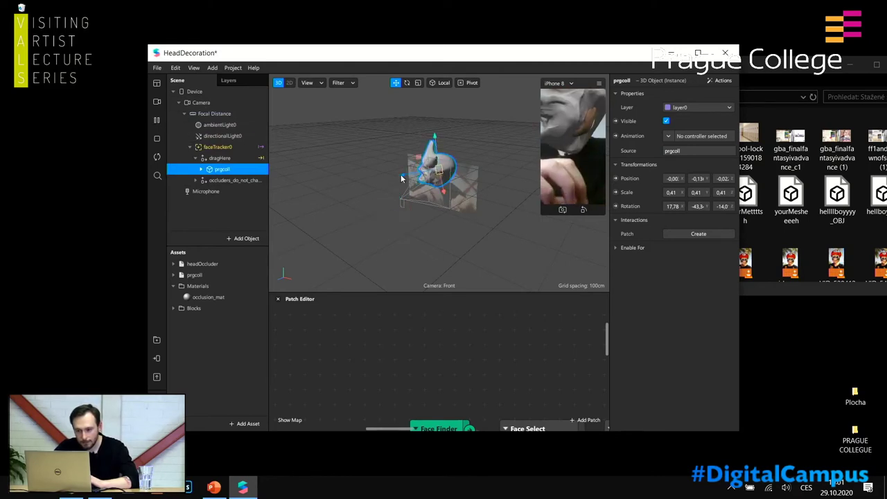
Fit the prgcoll head over the webcam face, rotating it to face forward and reducing its scale to about 0.363
key(e)
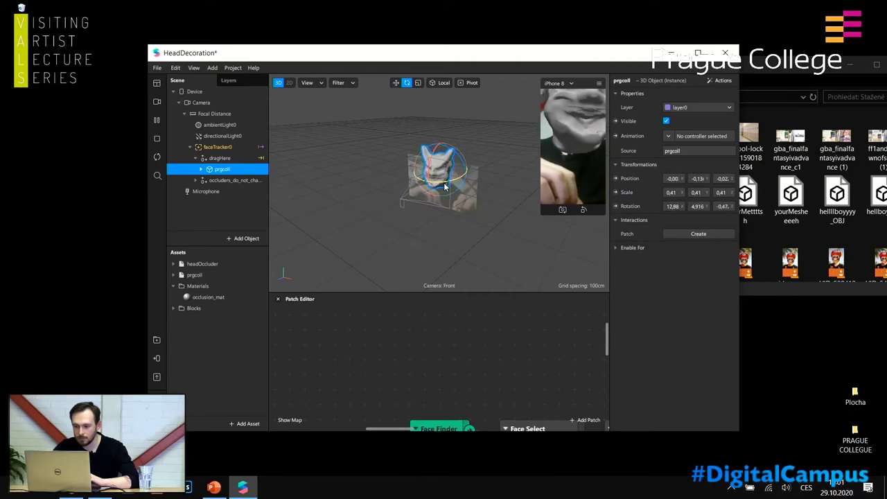
key(w)
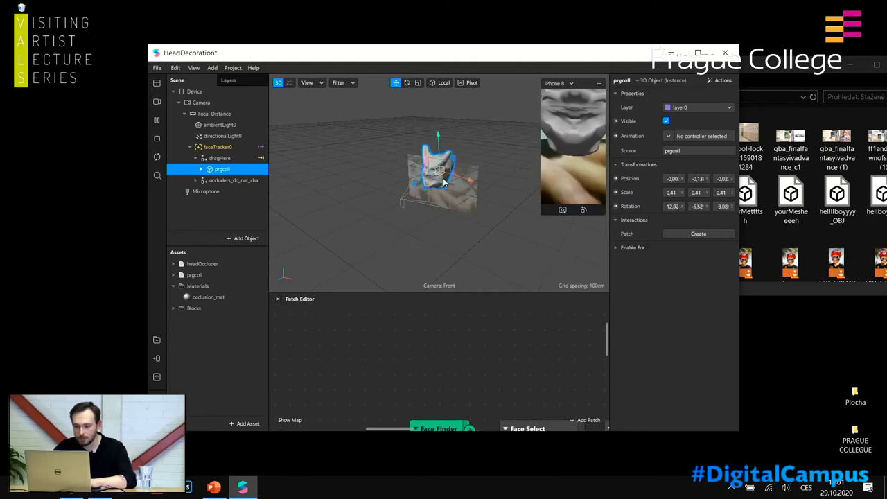
key(r)
drag(440, 176, 511, 181)
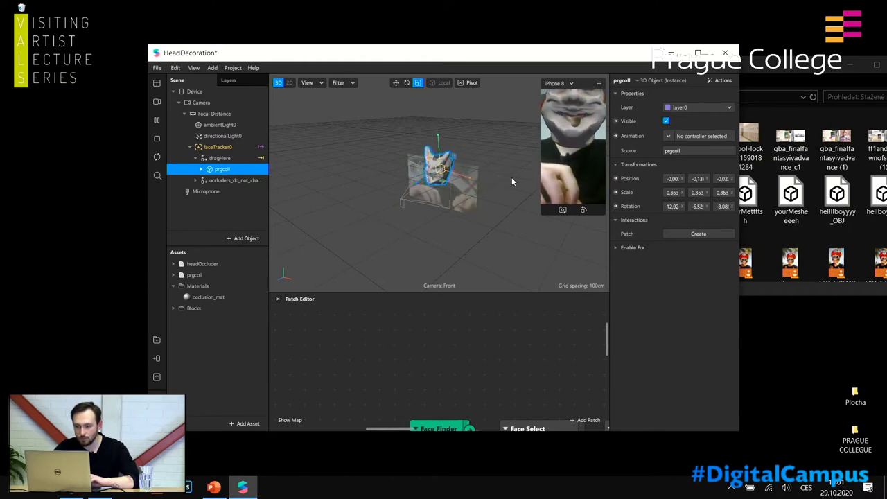
key(w)
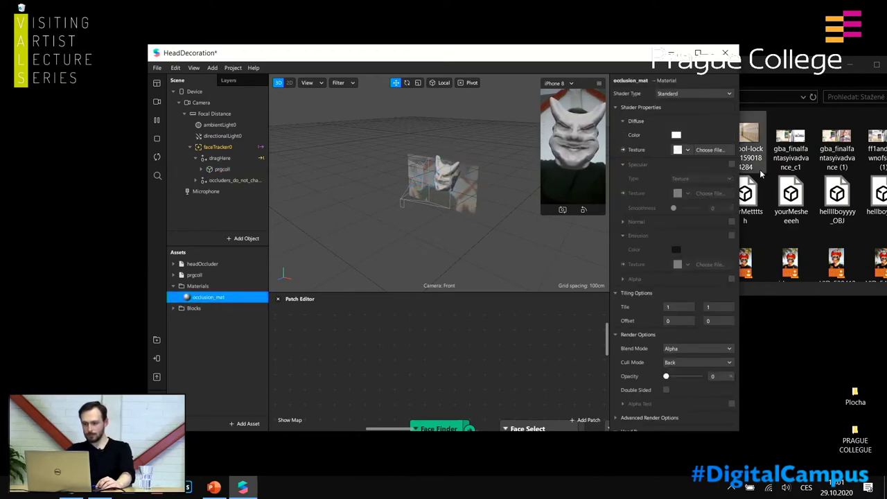
Set the diffuse color of the occlusion_mat material to red
click(676, 134)
click(346, 194)
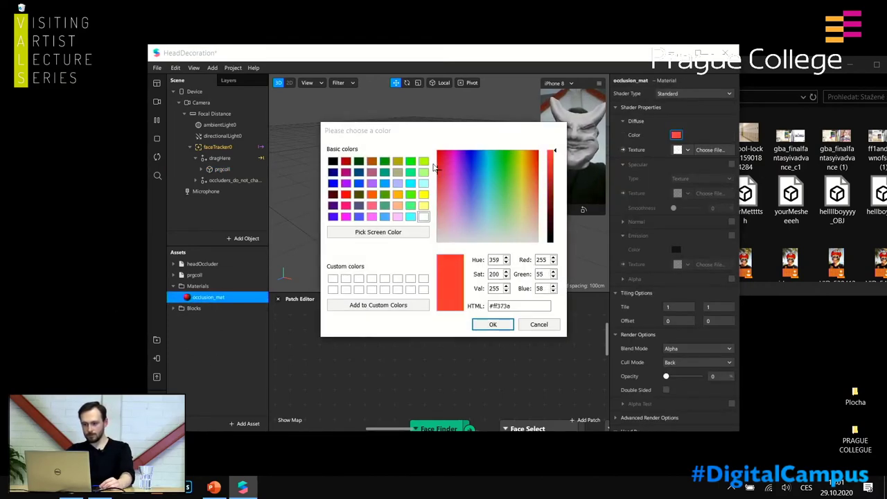
click(492, 324)
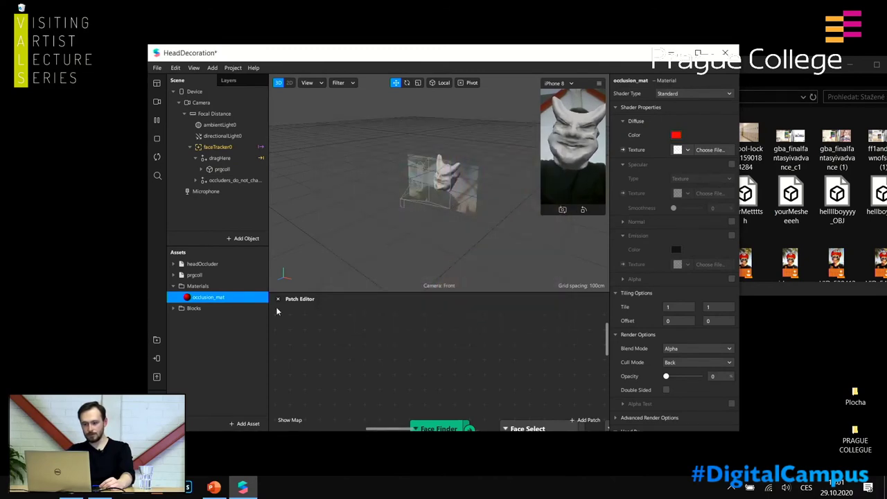
Assign occlusion_mat to the first material slot of the Sphere mesh inside the prgcoll model
click(229, 170)
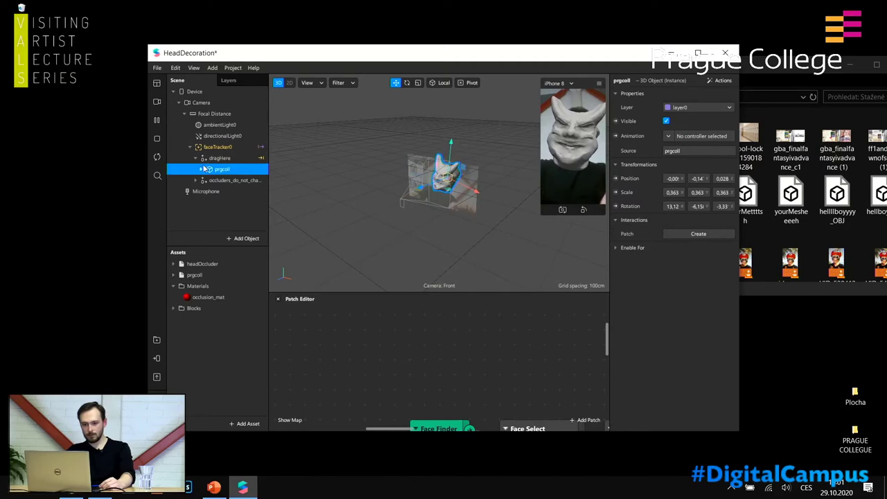
click(225, 181)
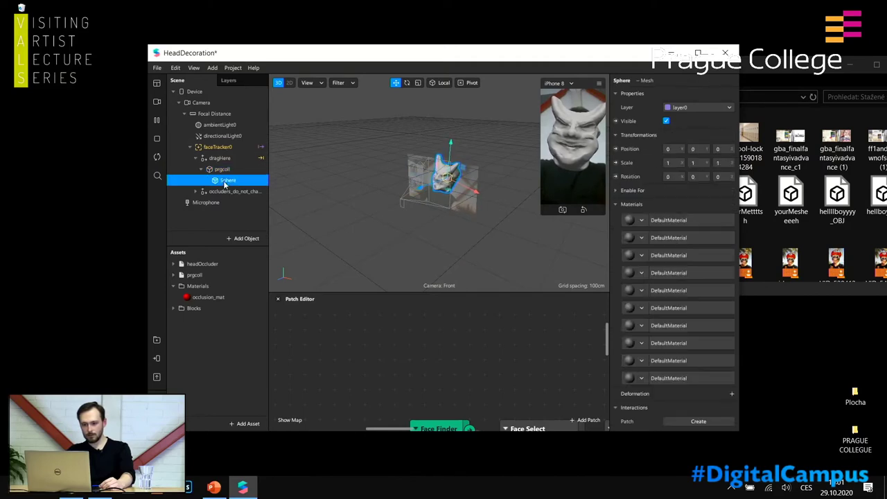
click(654, 229)
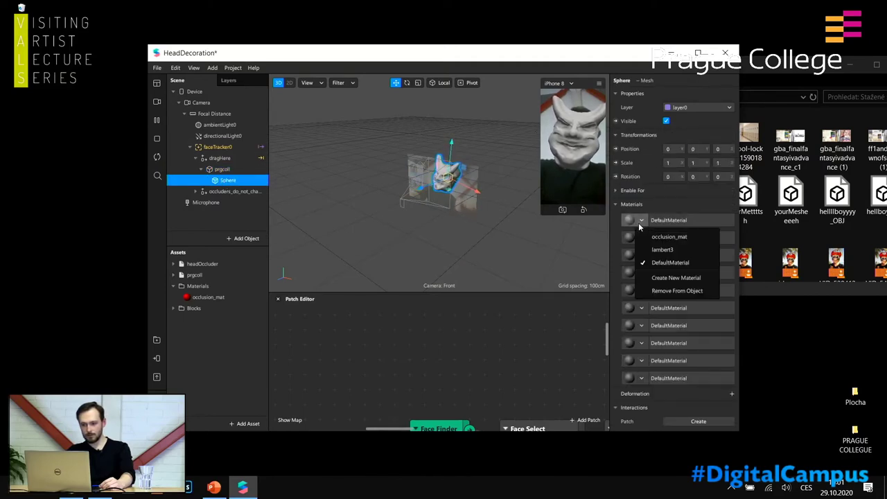
click(656, 236)
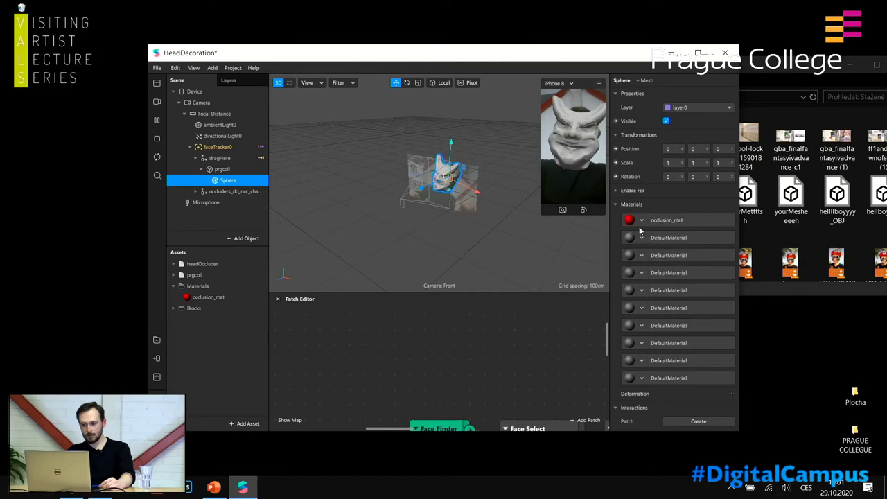
click(641, 237)
Select the prgcoll model, maximize the window and enlarge the iPhone 8 preview to examine the head on the webcam face
click(222, 169)
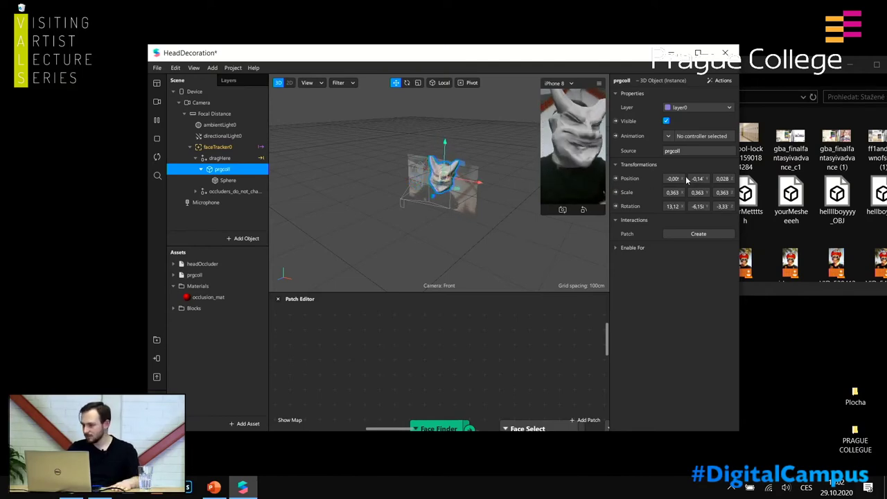
click(698, 53)
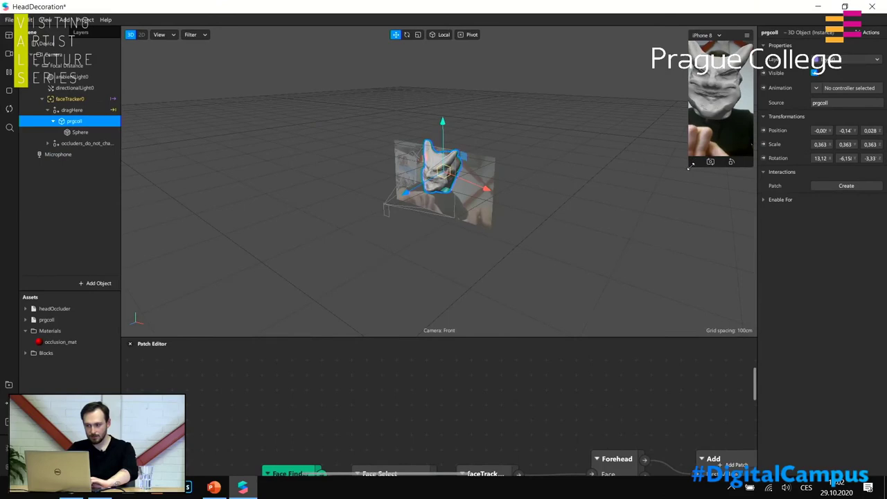
drag(688, 167, 533, 291)
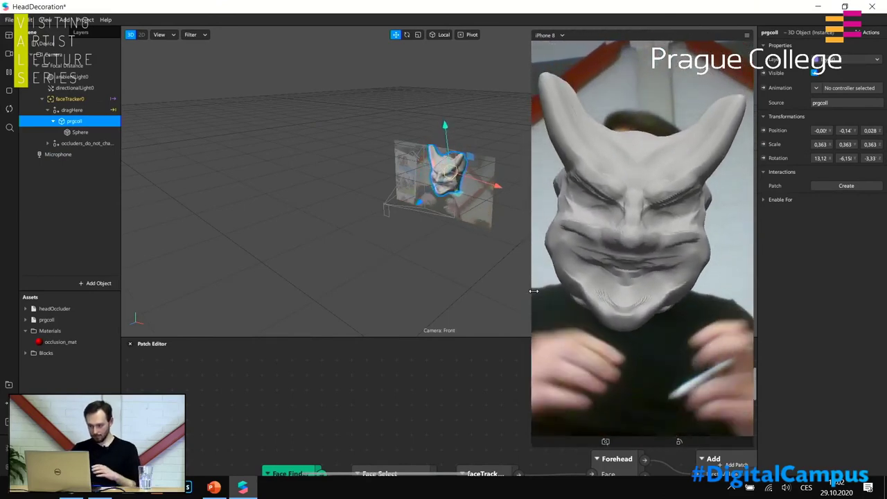